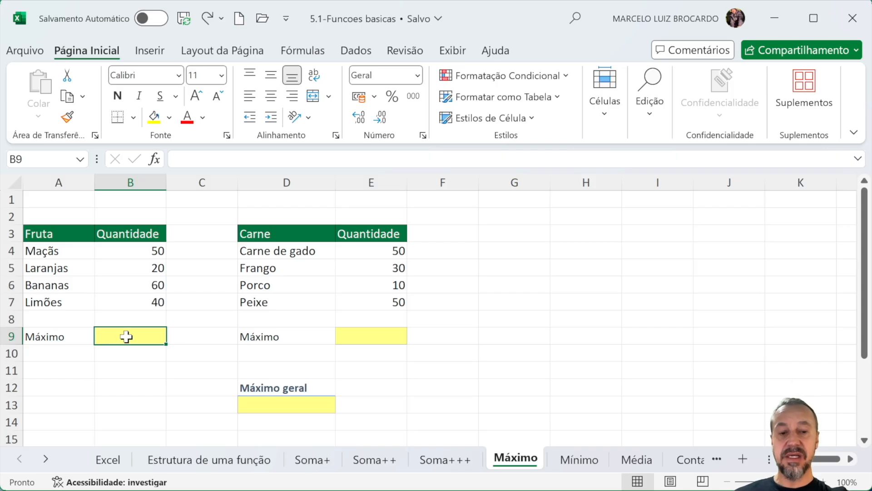
type("=")
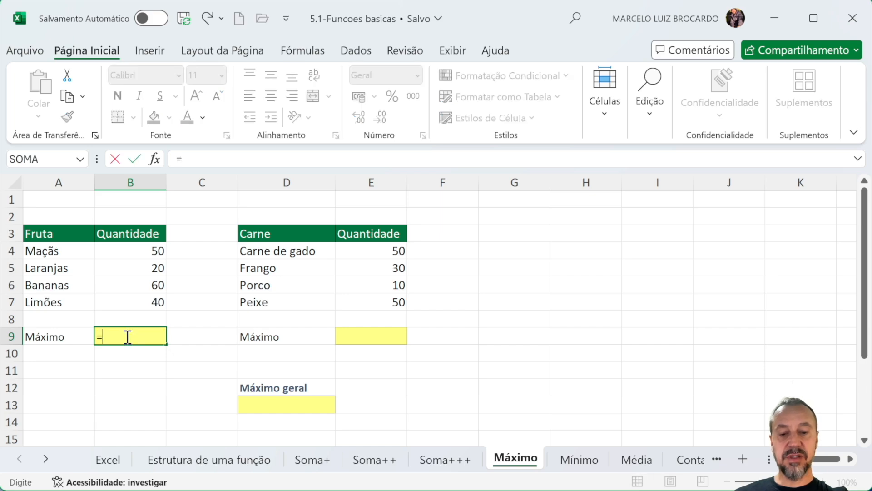
type("M")
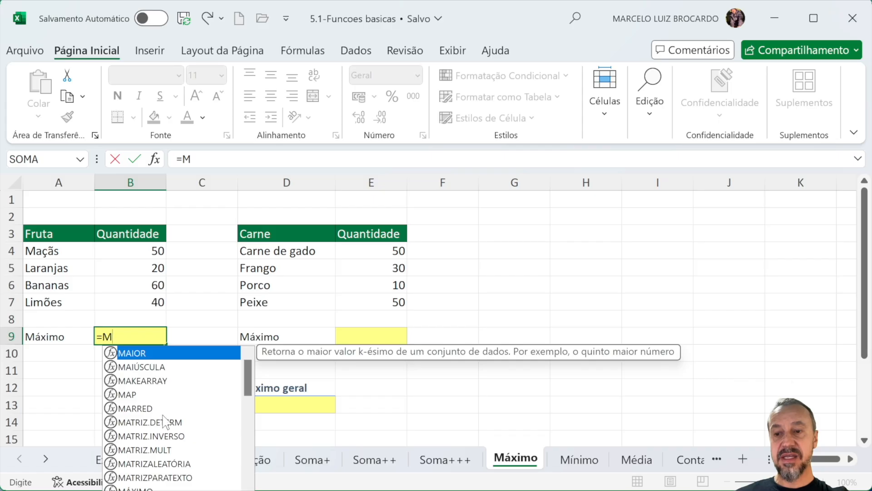
scroll(173, 418, "down", 3)
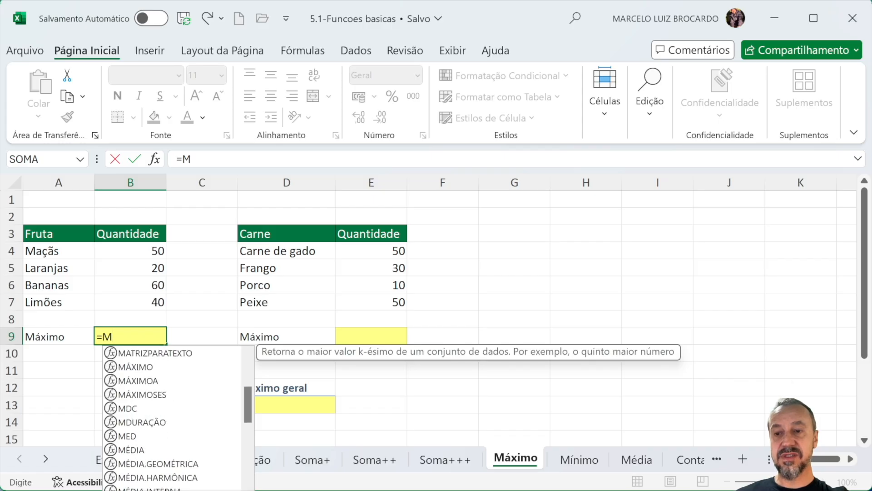
left_click(154, 368)
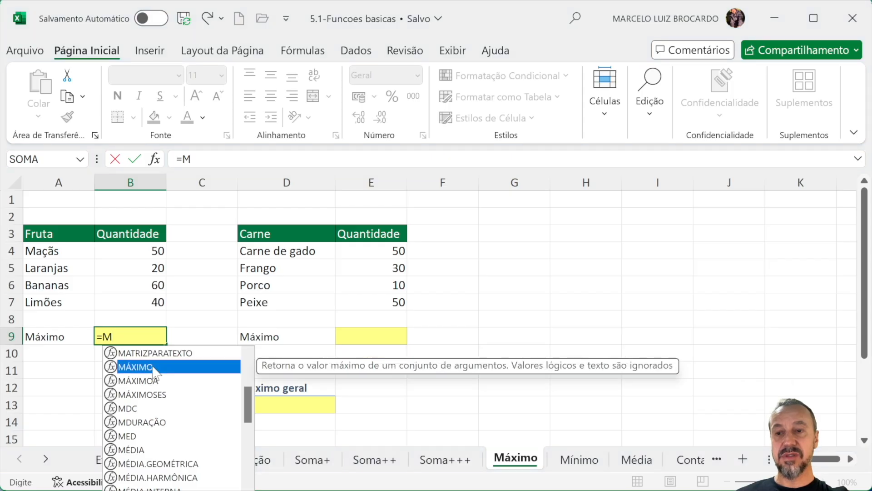
double_click(154, 367)
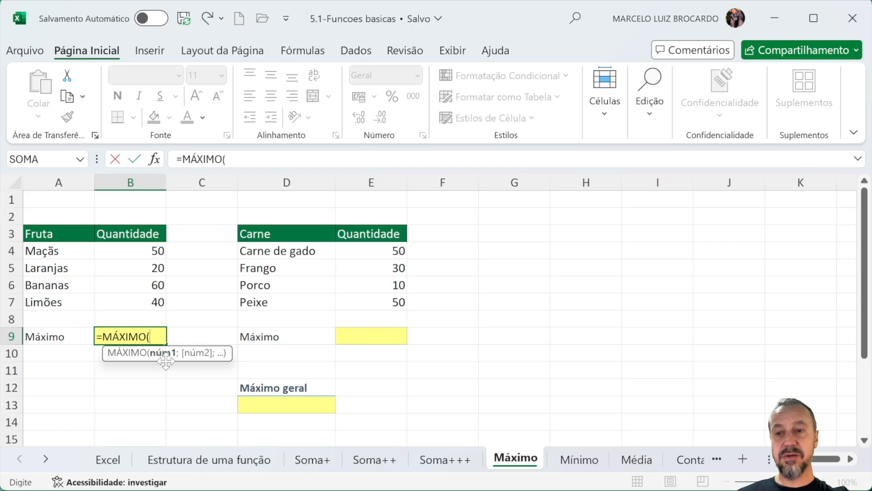
left_click(154, 159)
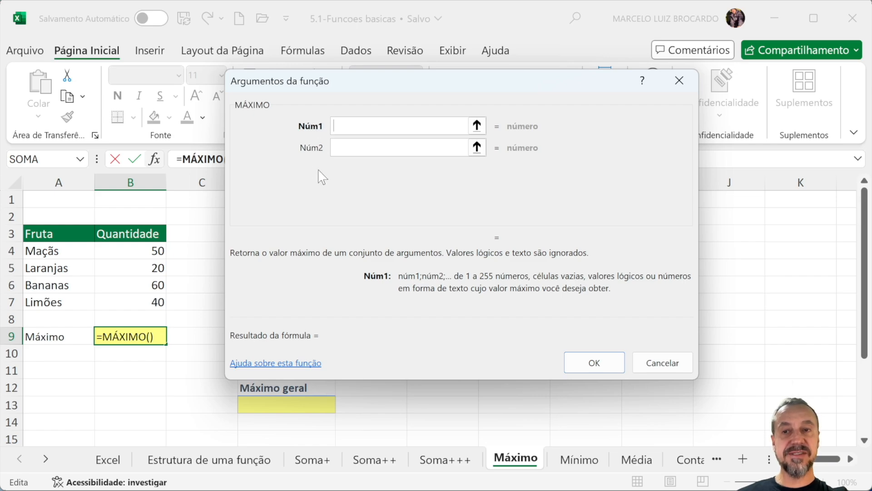
left_click(655, 364)
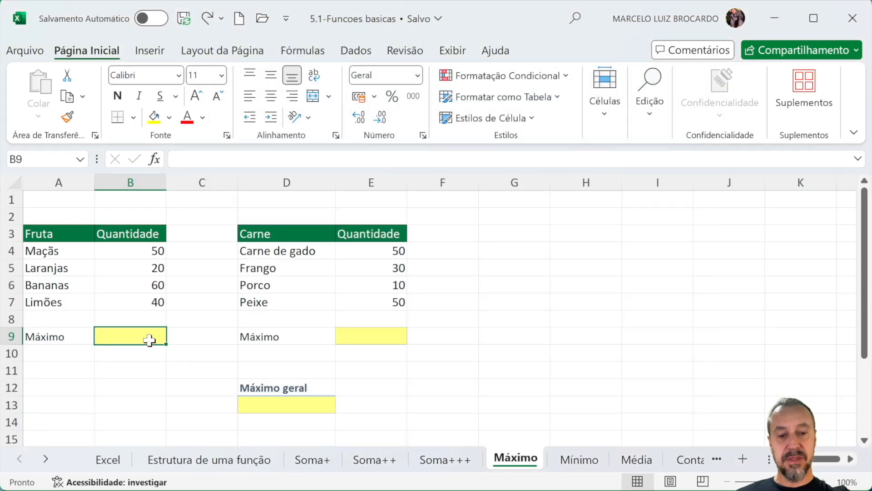
- Enter a MÁXIMO formula over B4:B7 in cell B9 to get the highest fruit quantity
type("=m")
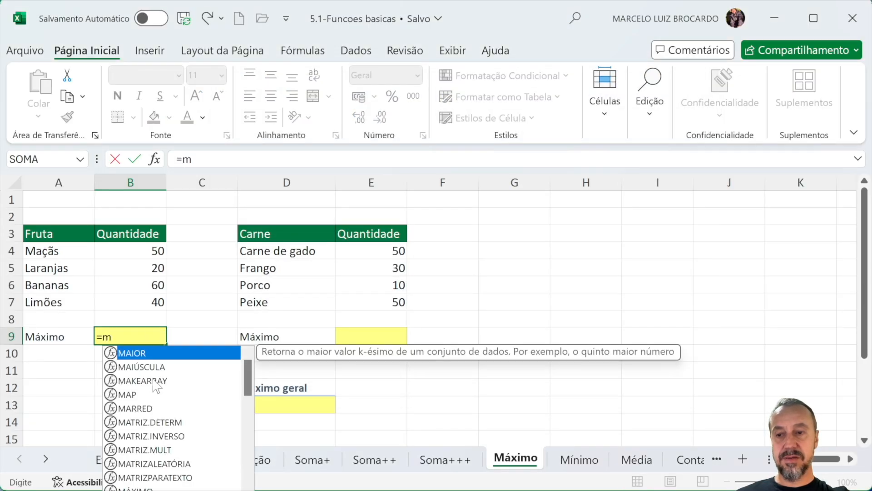
scroll(163, 432, "down", 3)
scroll(164, 421, "up", 1)
double_click(156, 408)
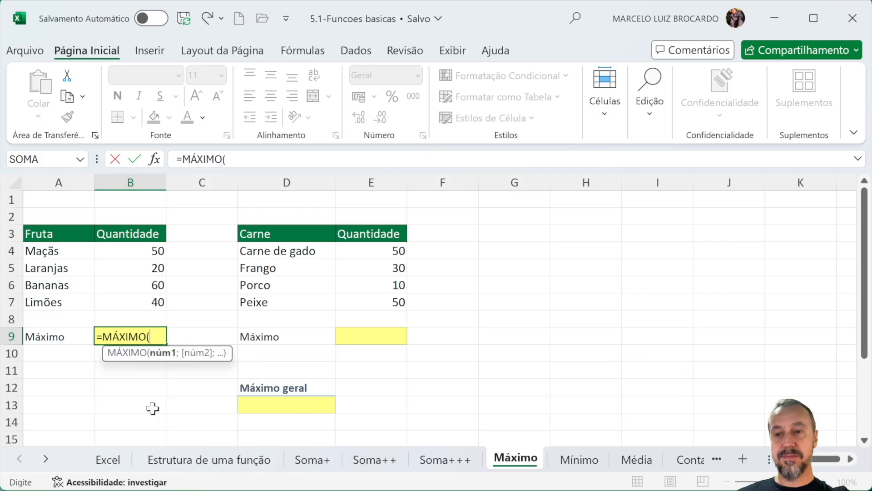
left_click_drag(148, 253, 149, 297)
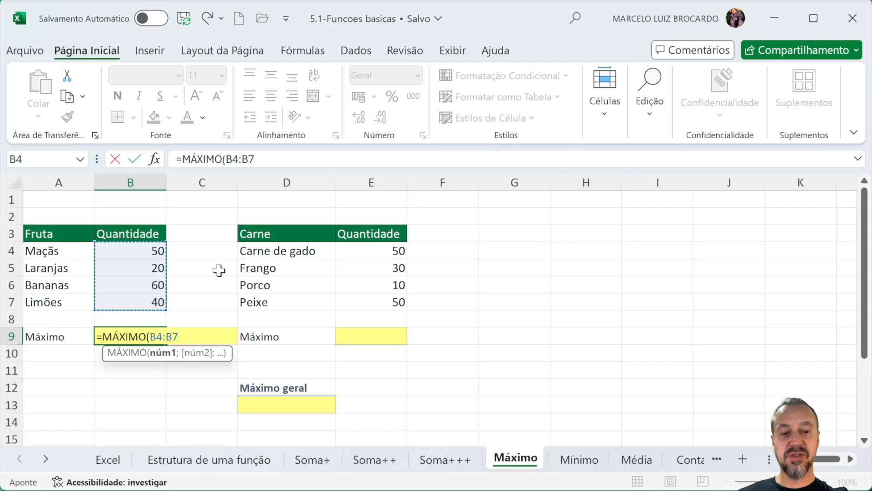
key("Return")
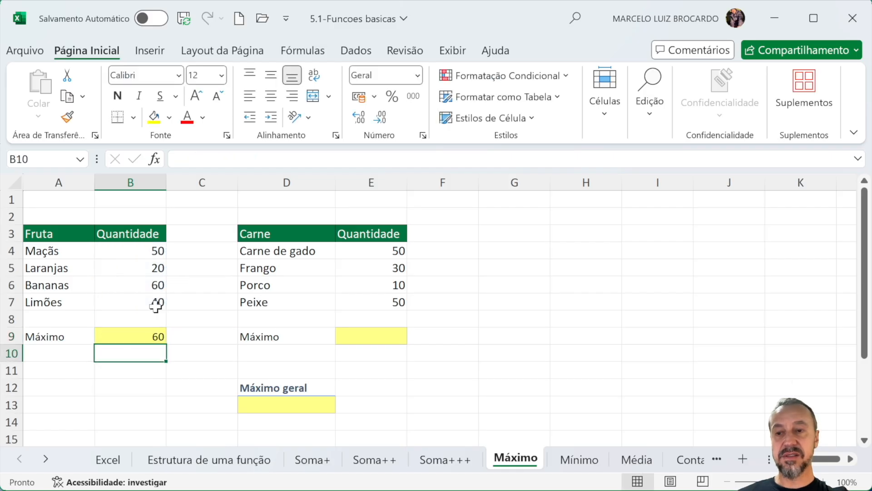
left_click(143, 337)
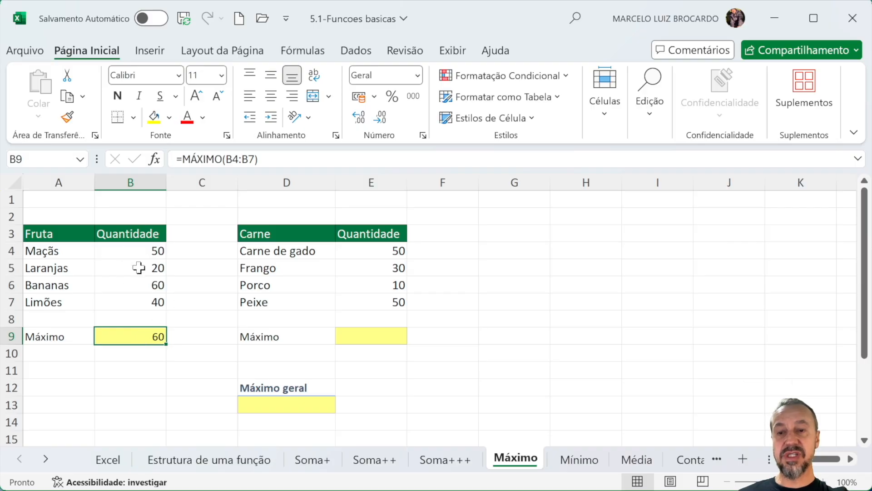
left_click(366, 335)
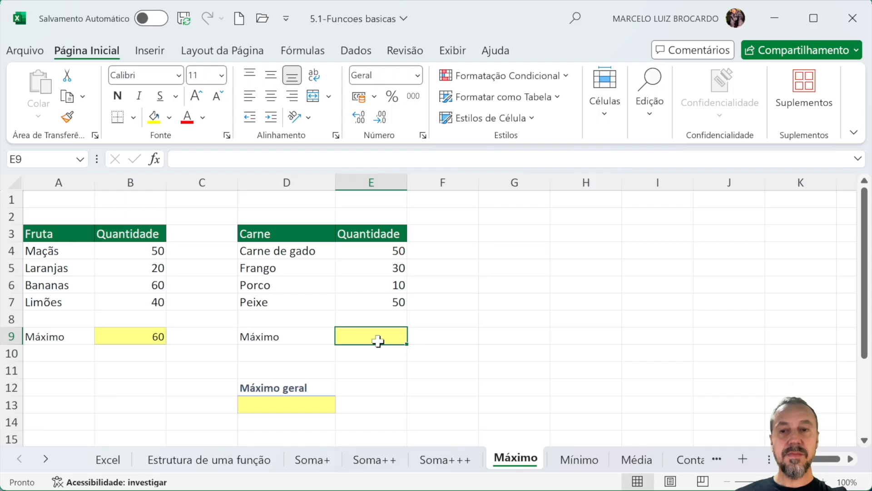
type("=")
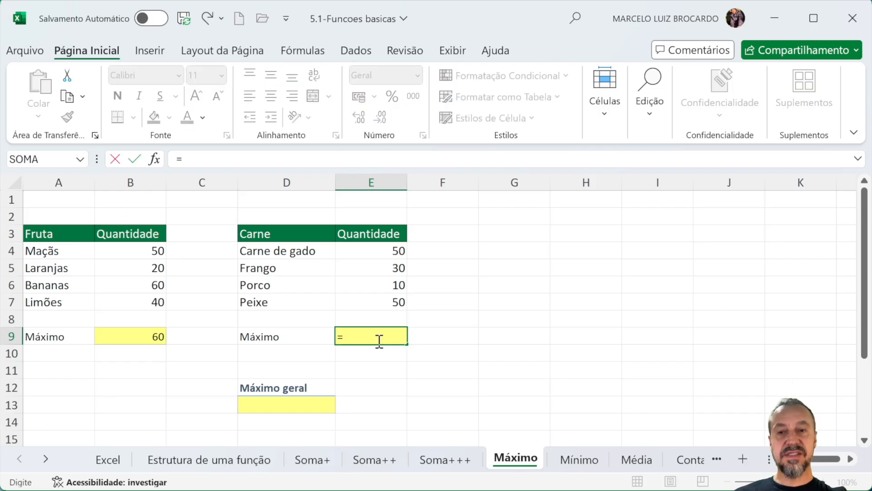
type("m")
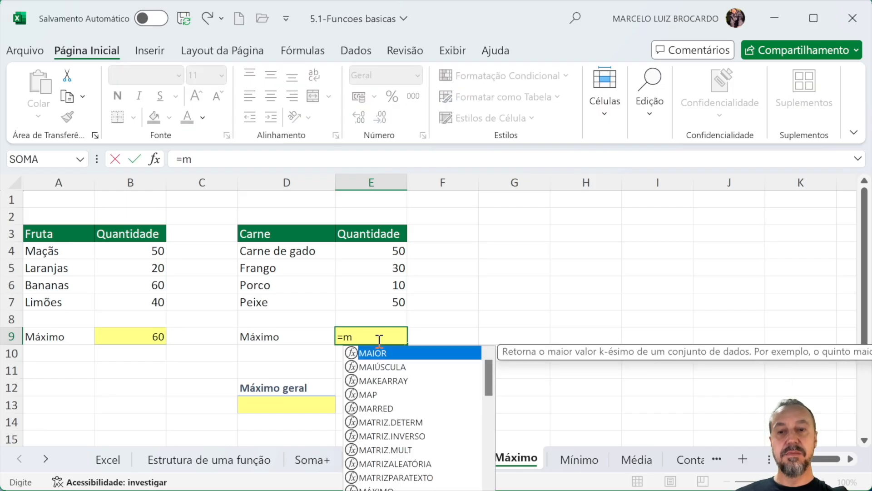
scroll(396, 472, "down", 1)
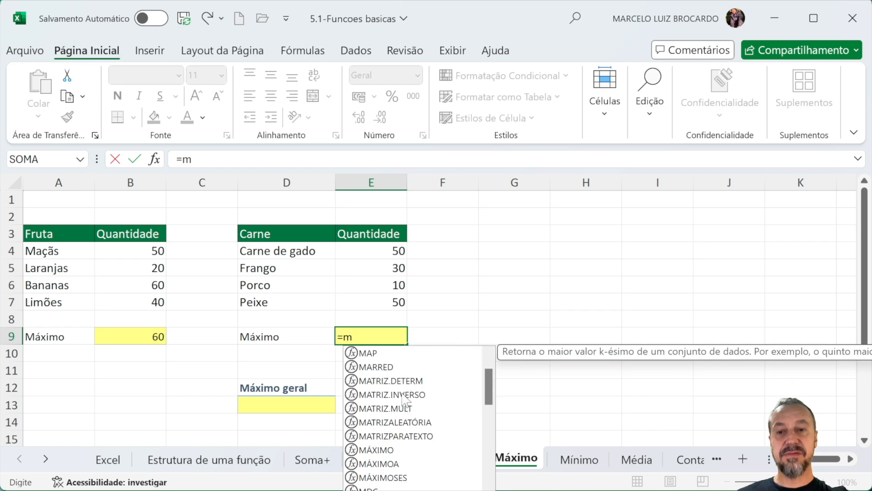
left_click(396, 450)
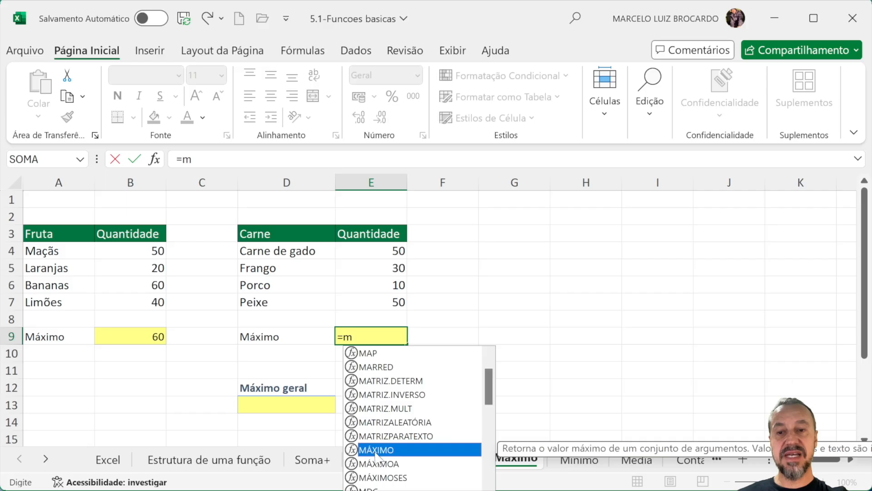
key("Escape")
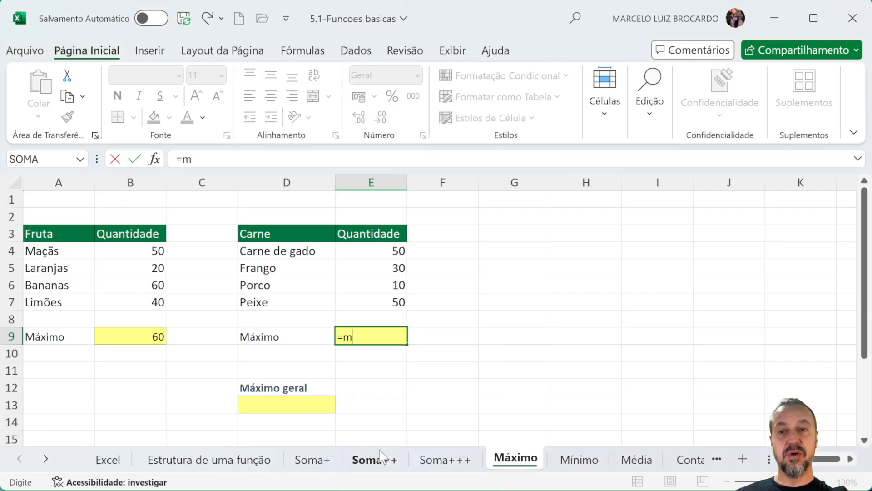
key("Escape")
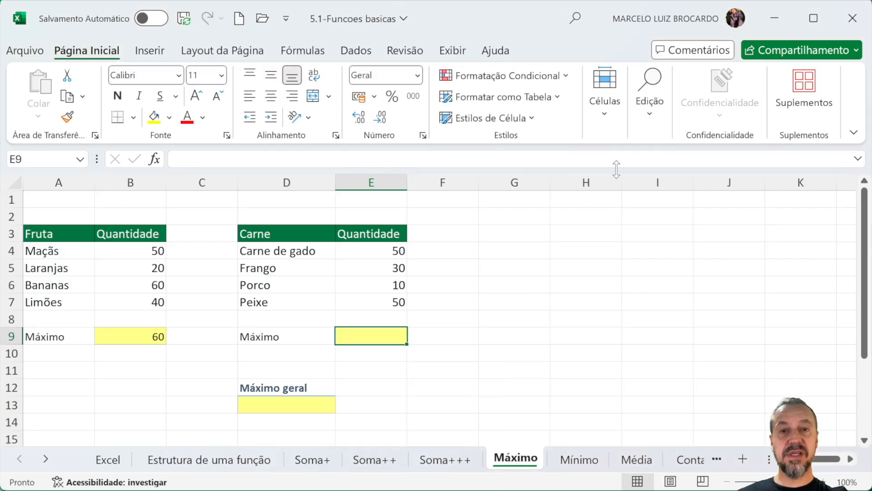
- Insert the AutoSum Máx function in cell E9 over E4:E8 for the meat quantities
left_click(651, 112)
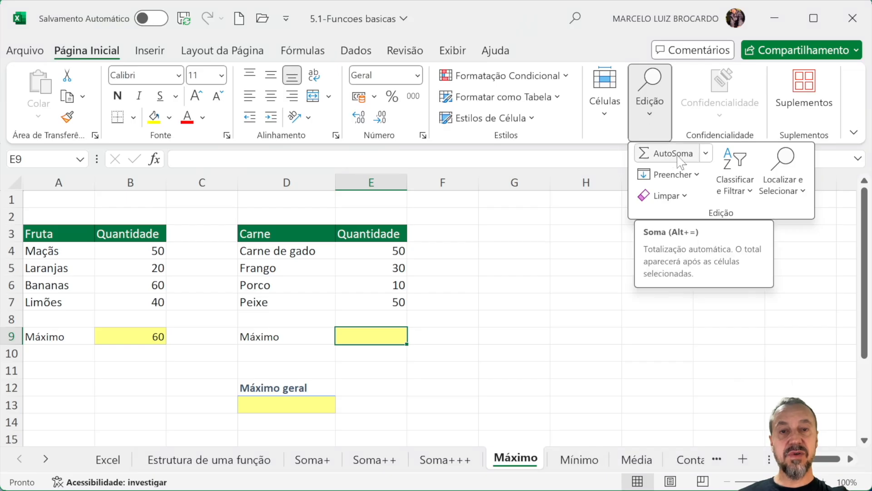
left_click(708, 153)
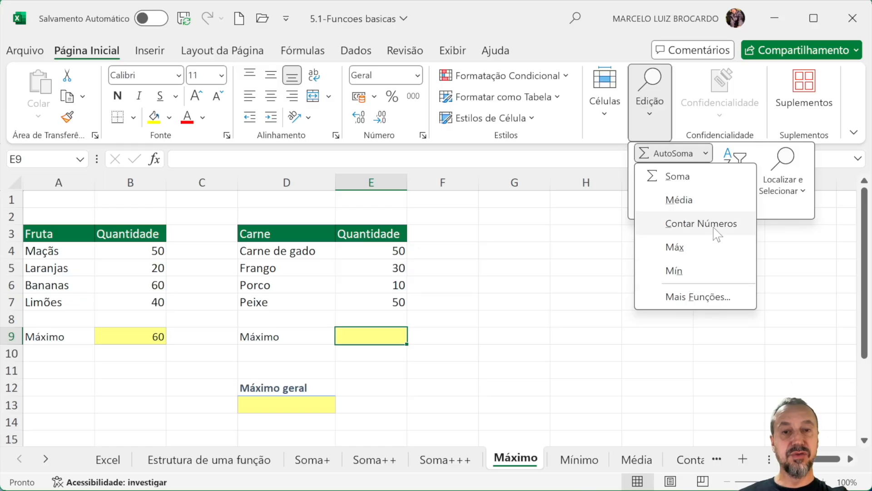
left_click(690, 254)
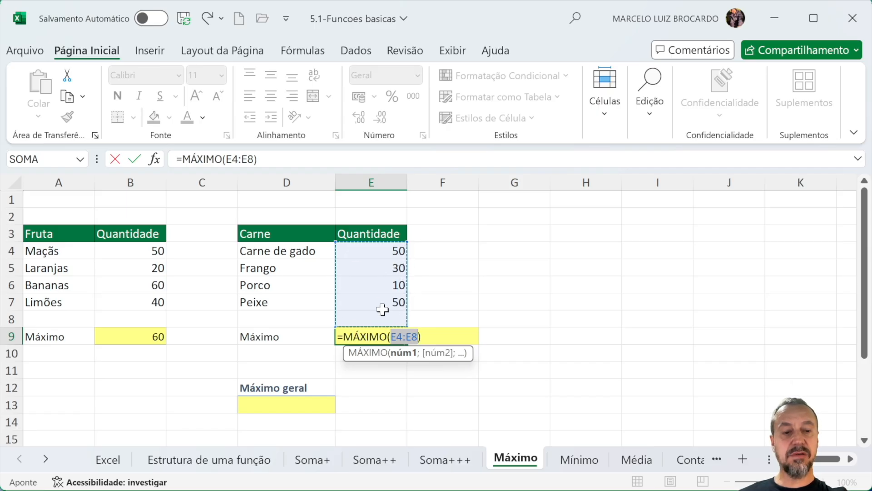
key("Return")
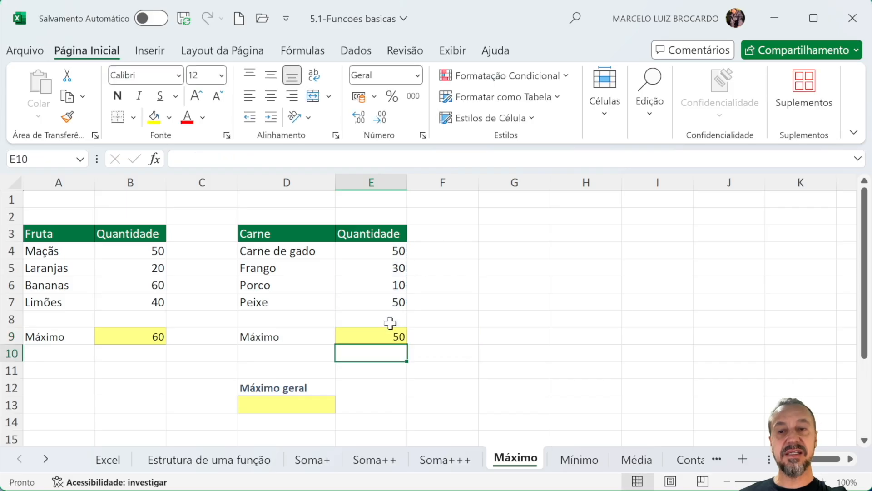
- Enter =MÁXIMO(B9;E9) in cell D13 to calculate the overall maximum from the two table maximums
left_click(310, 408)
type("=m")
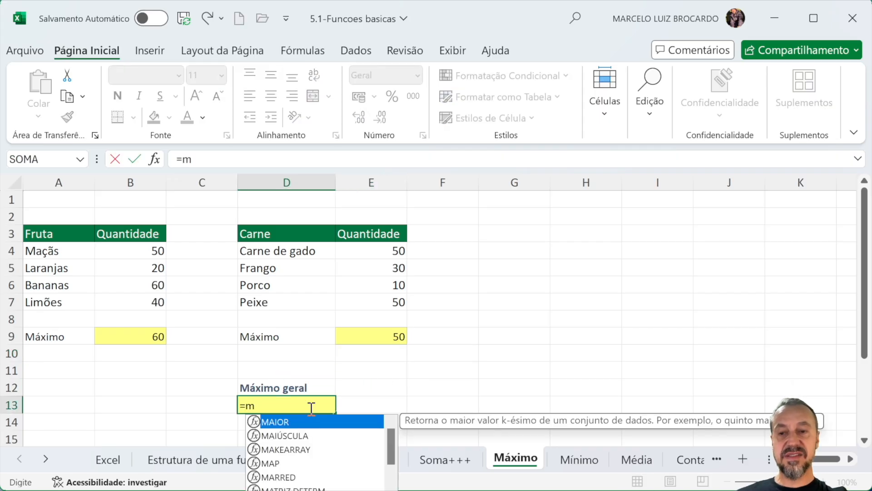
scroll(303, 454, "down", 1)
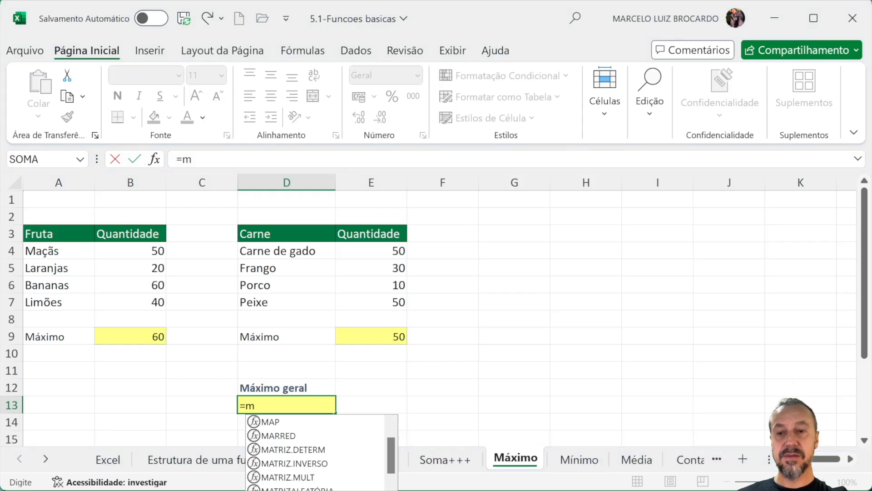
key("Tab")
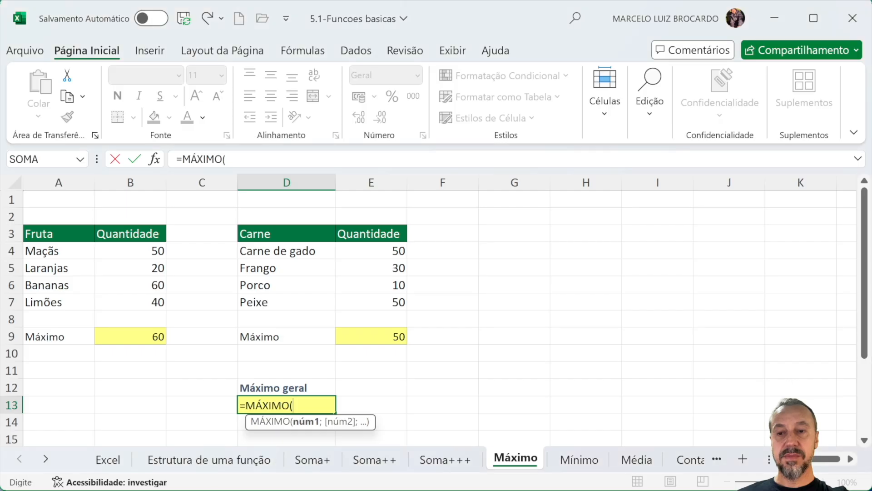
left_click(146, 341)
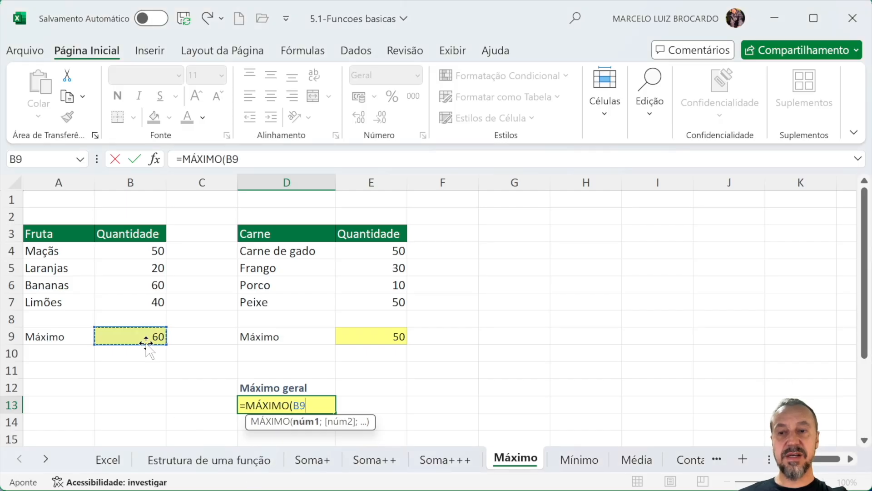
type(";")
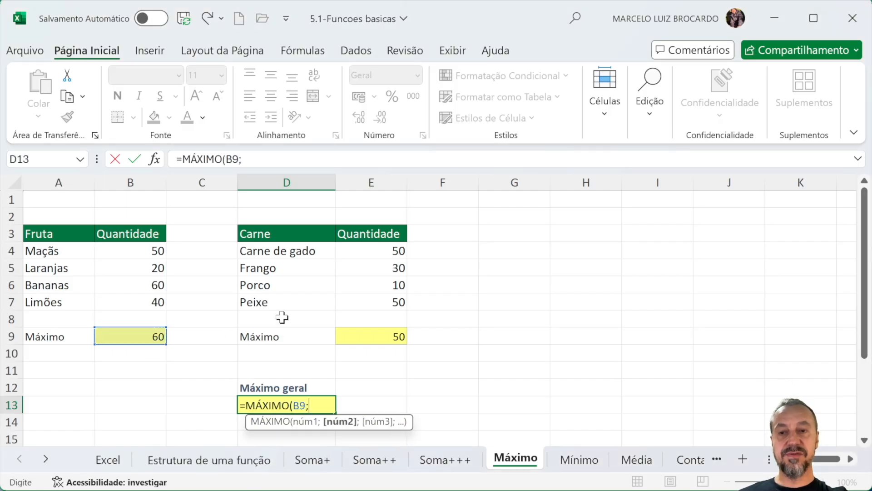
left_click(360, 334)
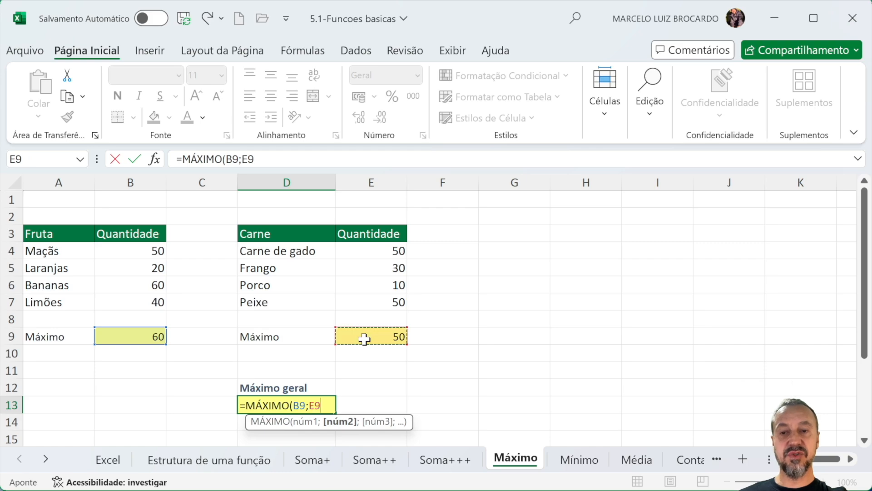
type(")")
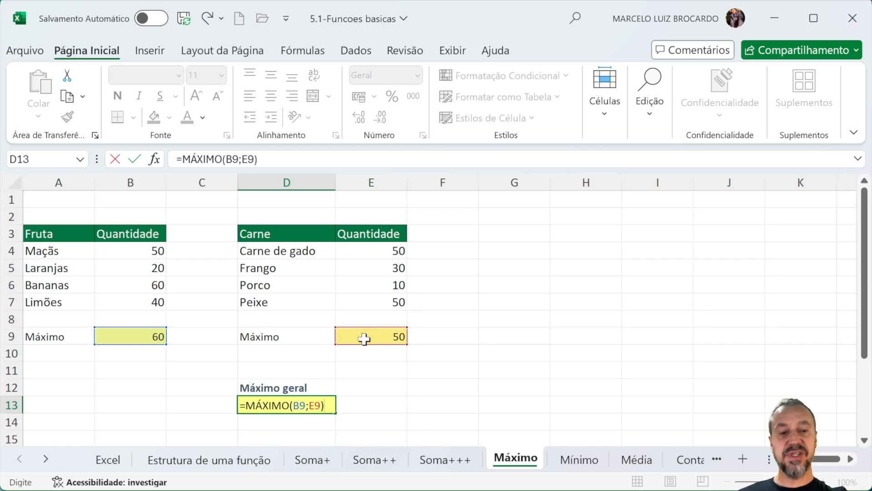
key("BackSpace")
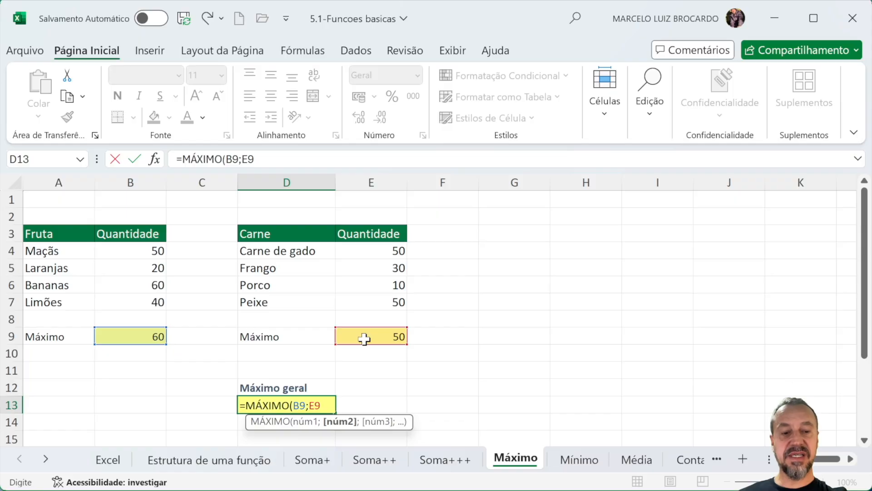
key("Return")
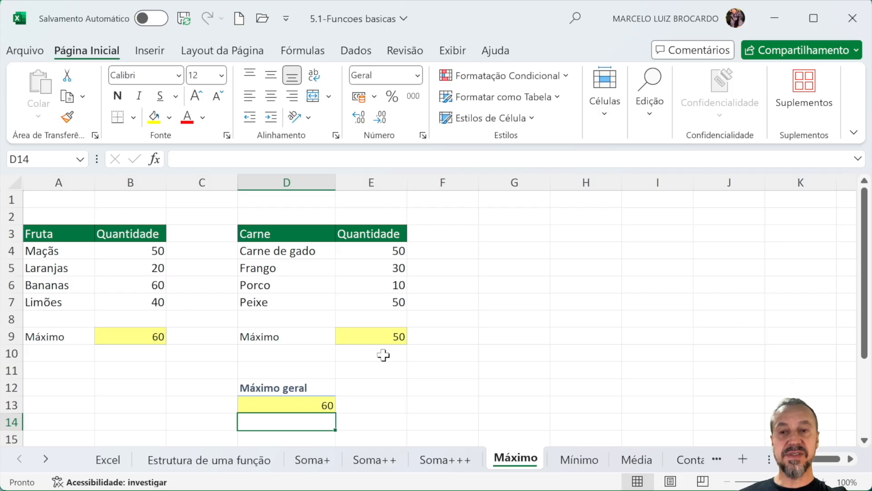
- Fill cells G4, H4 and I4 with the values 50, 30 and 10
left_click(515, 254)
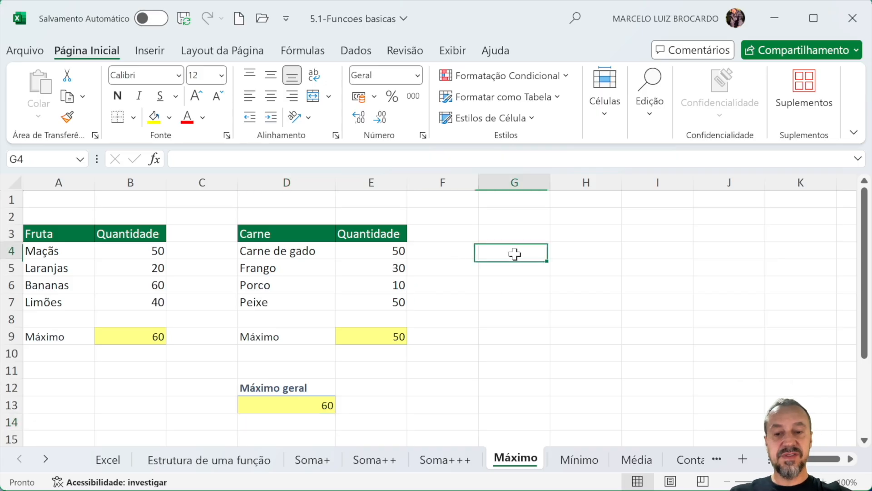
type("50")
key("Tab")
type("30")
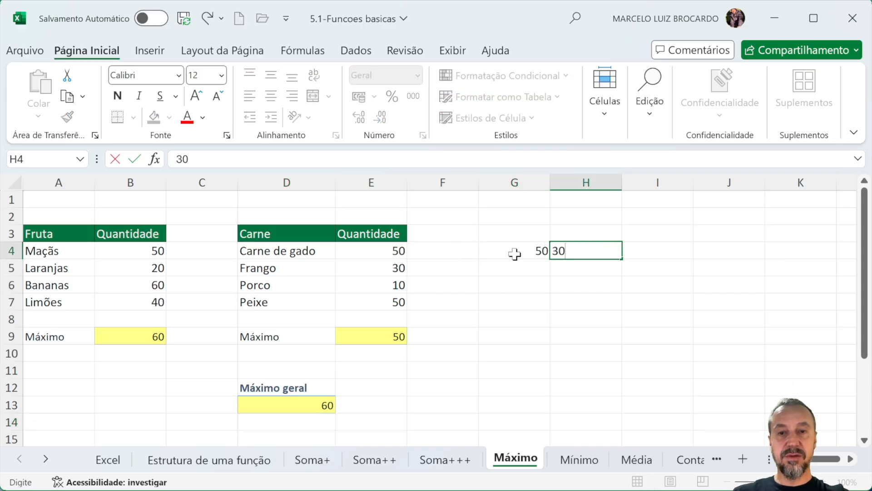
key("Tab")
type("10")
key("Return")
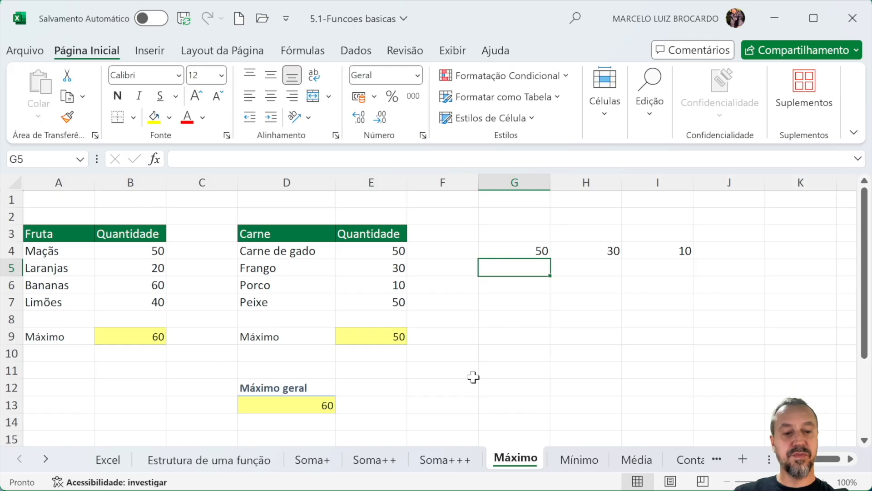
- Insert the AutoSum Máx function in cell J4 over the row values G4:I4
key("Up")
key("Right")
key("Right")
key("Right")
key("Right")
key("Left")
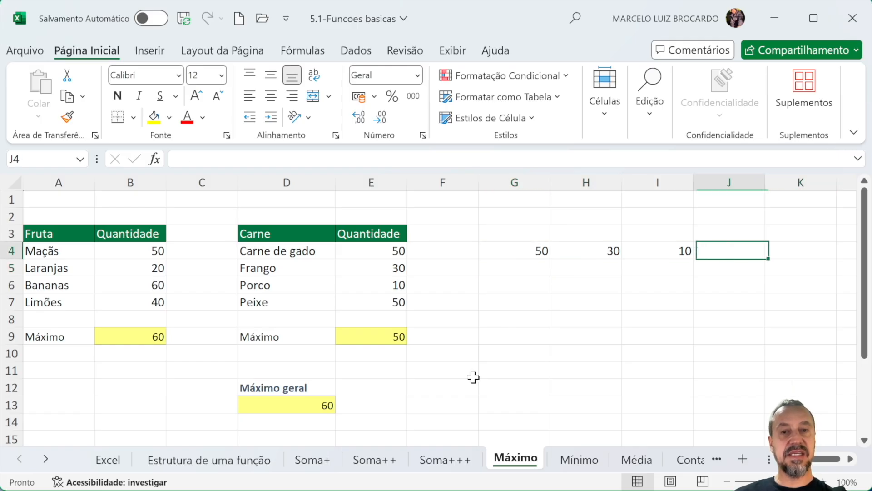
left_click(649, 105)
left_click(707, 155)
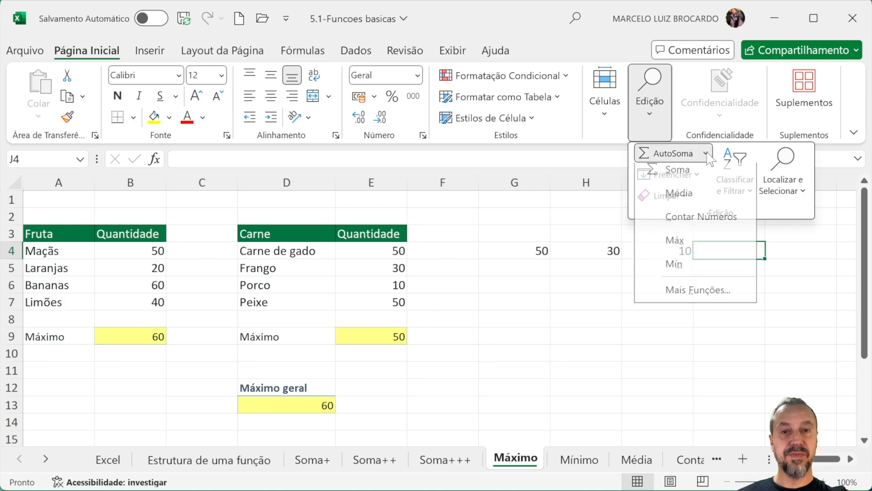
left_click(695, 249)
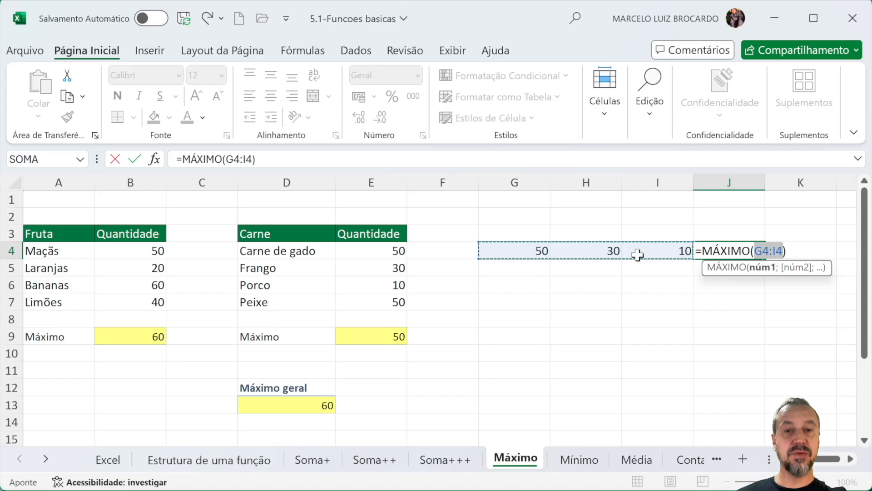
key("Return")
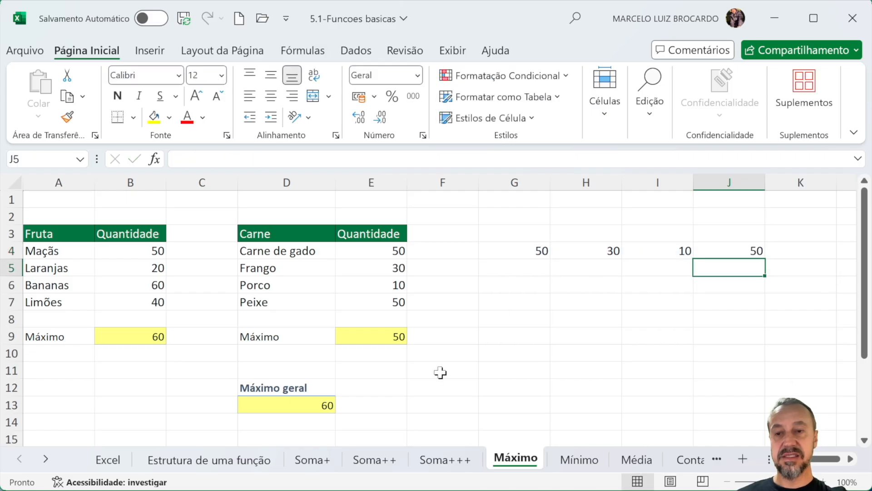
- Inspect the arguments of the overall maximum formula in cell D13, leaving it as it is
double_click(306, 404)
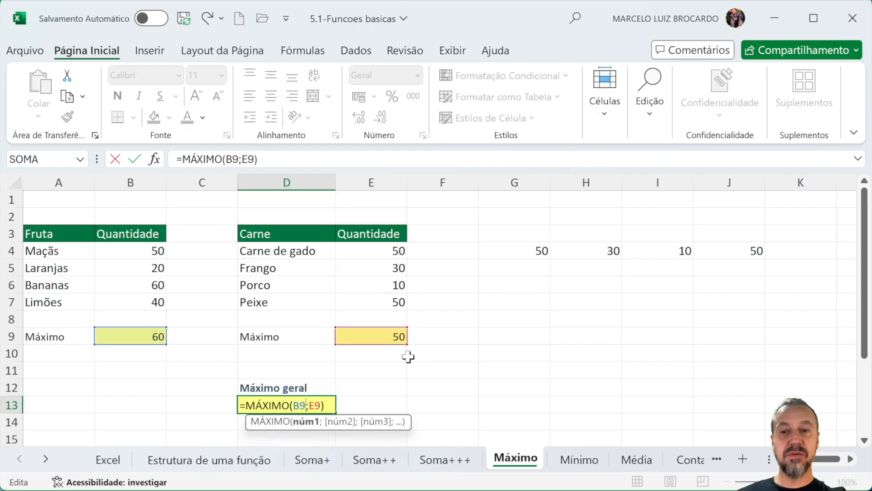
key("ctrl+Return")
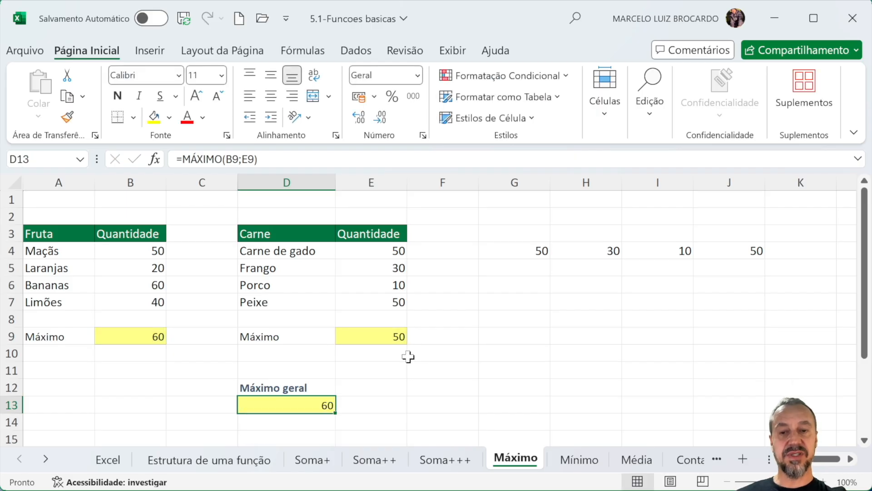
- On the Mínimo sheet, start a formula in cell B9 with the MÍNIMO function chosen from the suggestions
left_click(583, 461)
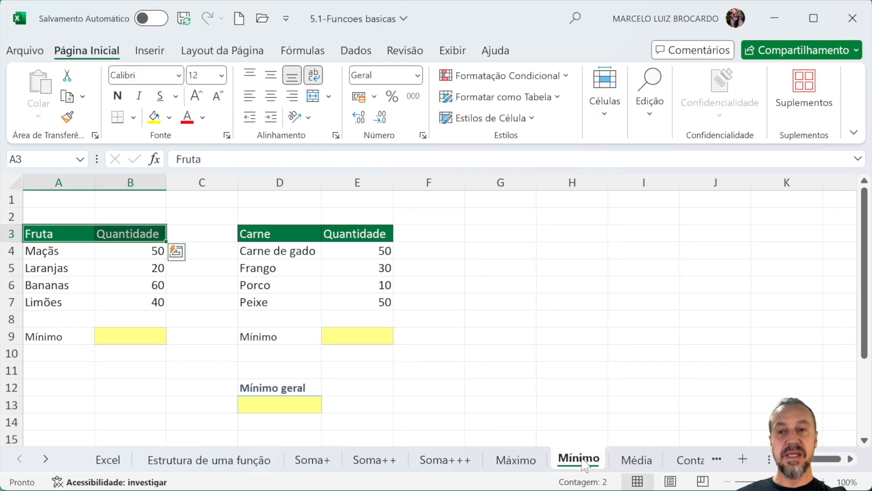
left_click(148, 336)
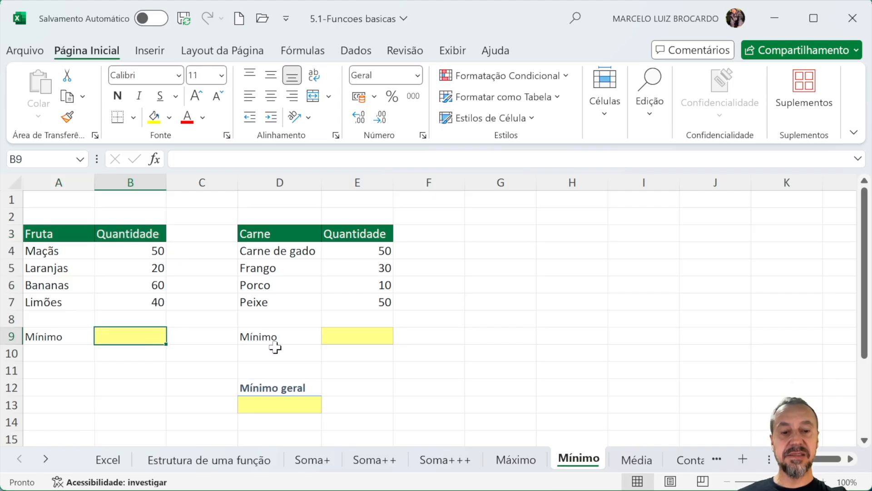
type("=m")
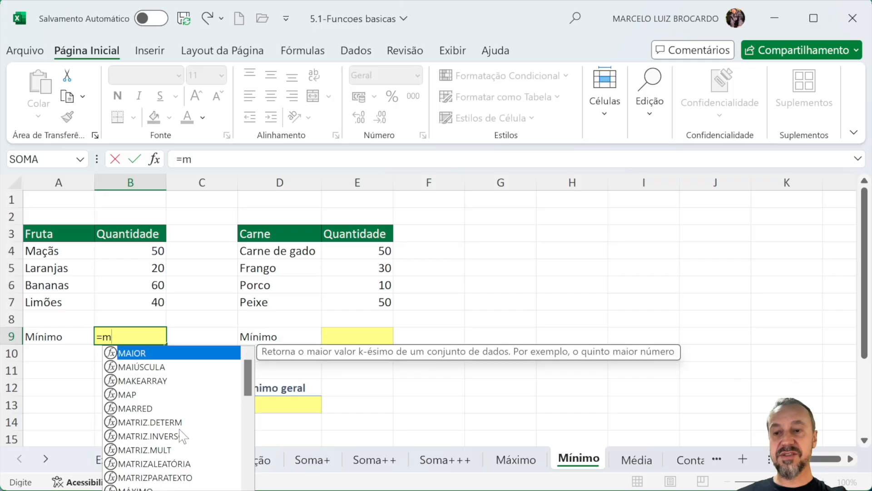
scroll(181, 437, "down", 1)
scroll(182, 436, "down", 5)
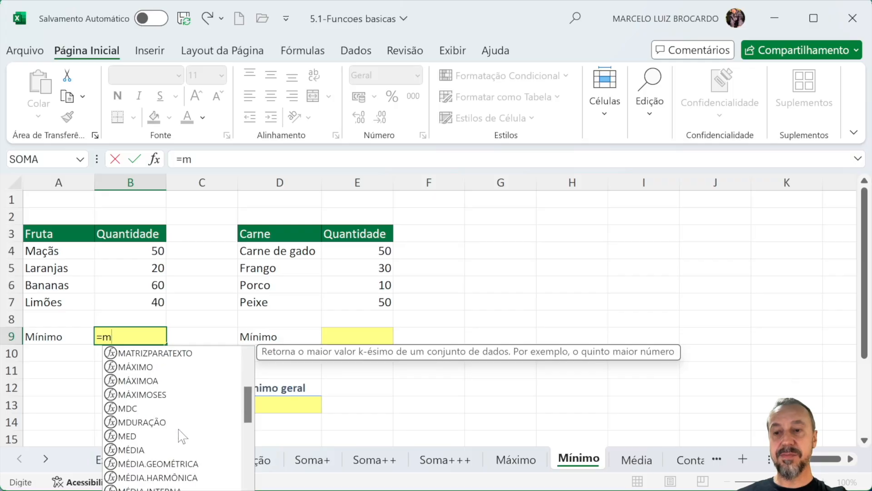
scroll(182, 436, "down", 2)
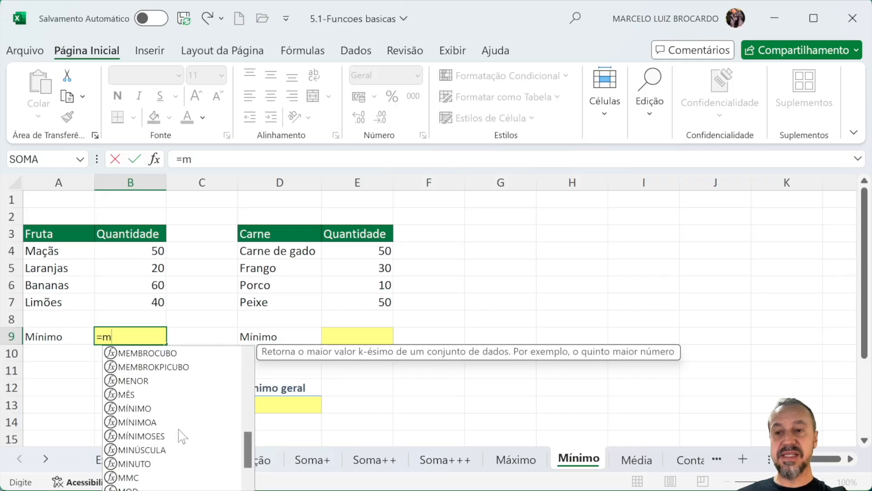
left_click(145, 409)
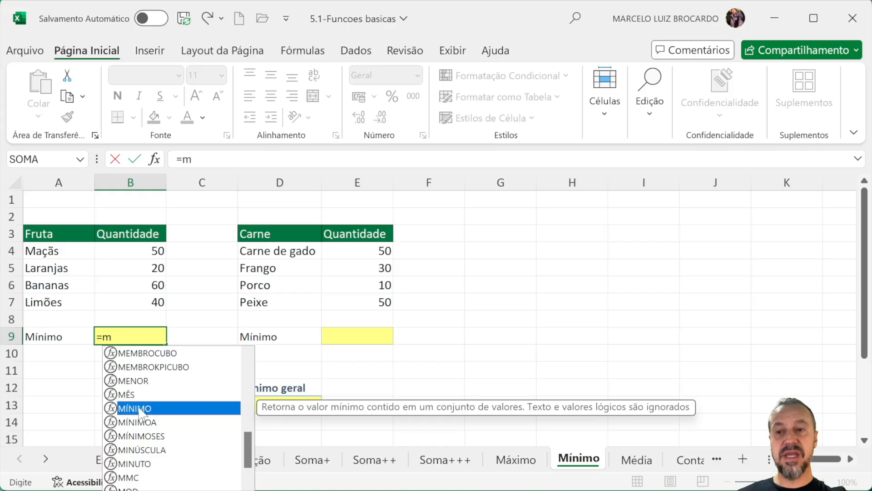
double_click(138, 408)
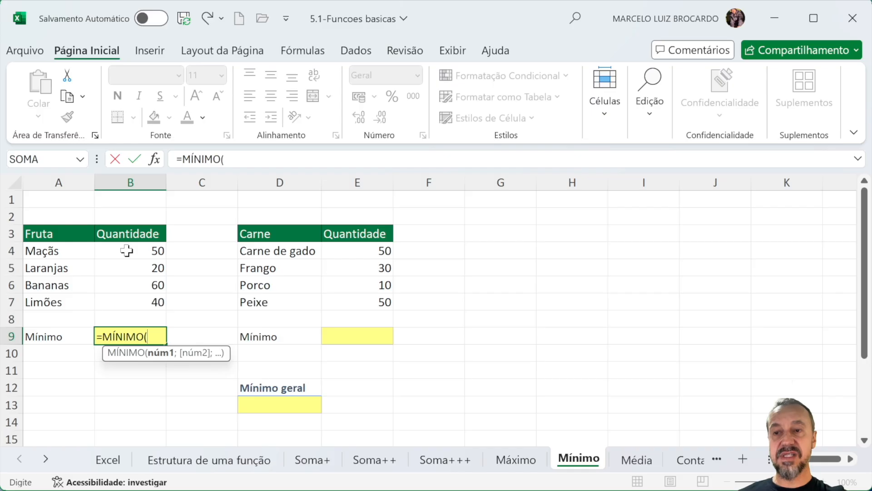
left_click_drag(127, 250, 128, 295)
key("BackSpace")
key("BackSpace")
key("BackSpace")
key("BackSpace")
key("BackSpace")
key("BackSpace")
key("BackSpace")
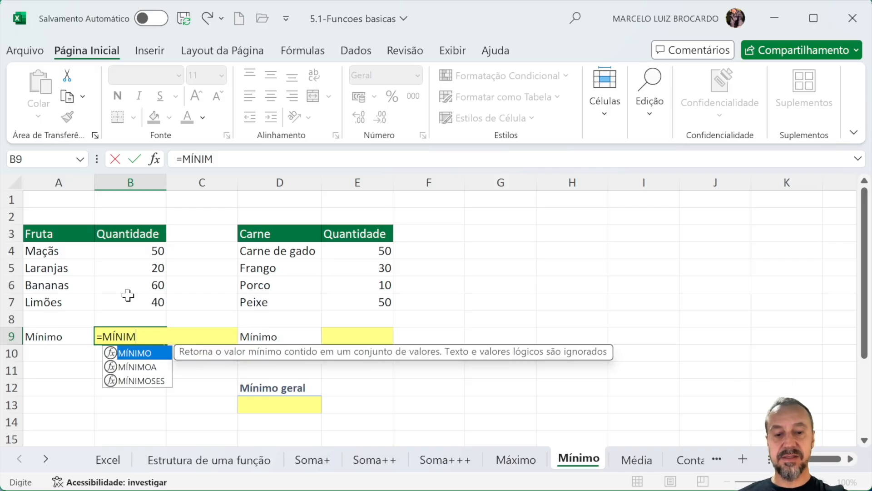
- Complete the MÍNIMO formula in cell B9 over B4:B7 to get the lowest fruit quantity
key("Tab")
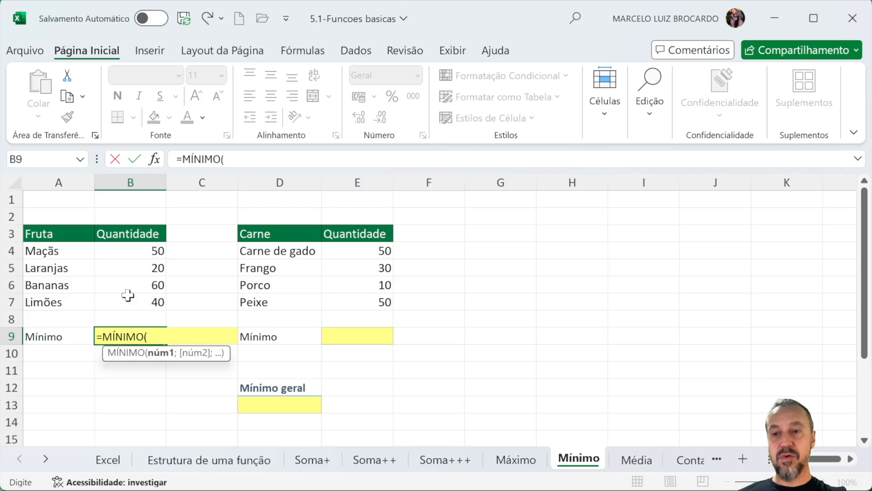
key("Up")
key("Up")
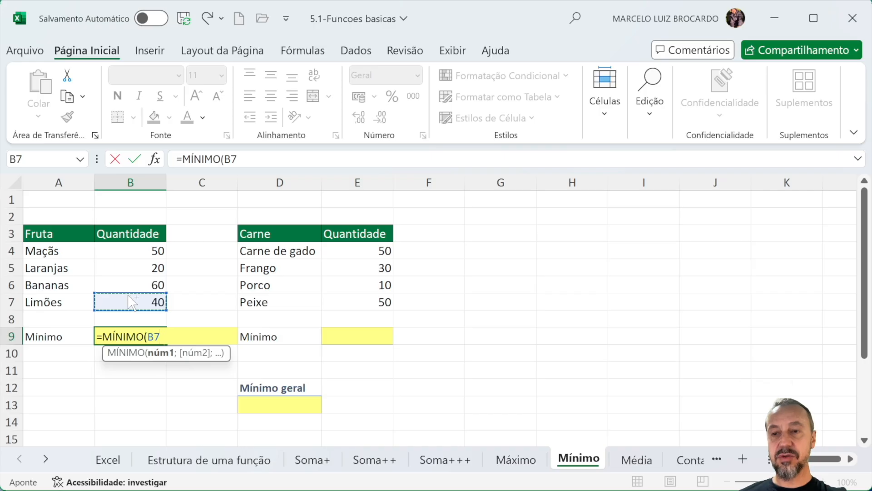
key("ctrl+shift+Up")
key("ctrl+shift+Down")
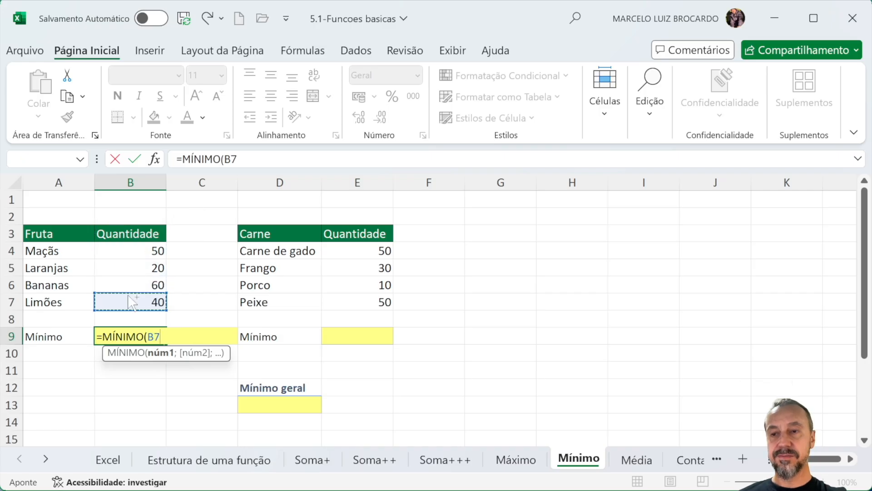
key("ctrl+shift+Up")
key("shift+Down")
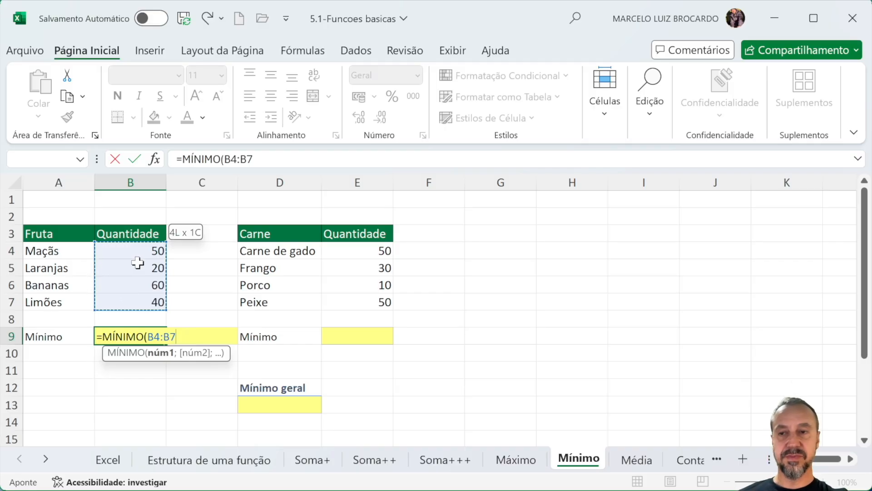
key("Return")
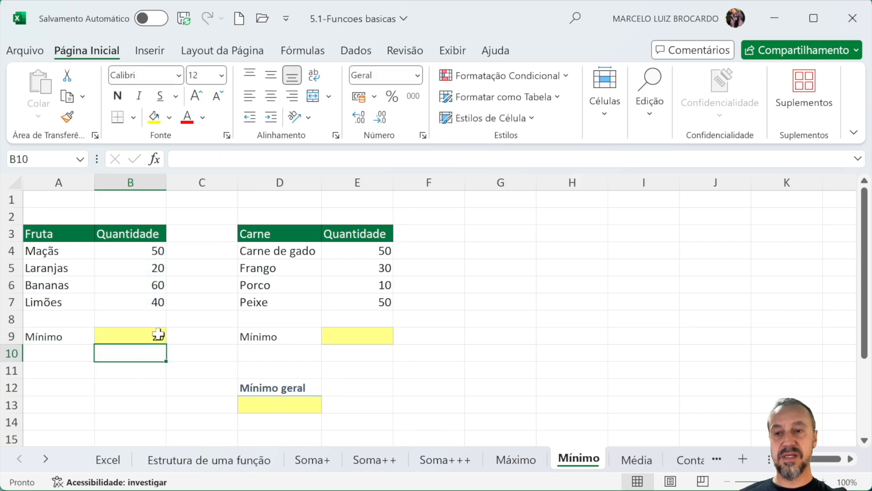
- Insert the AutoSum Mín function in cell E9 over E4:E8 for the meat quantities
left_click(353, 344)
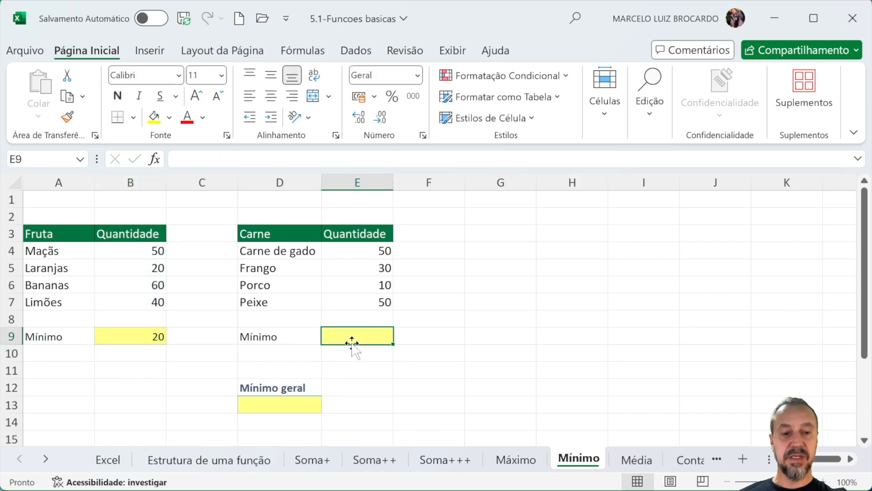
left_click(652, 119)
left_click(706, 154)
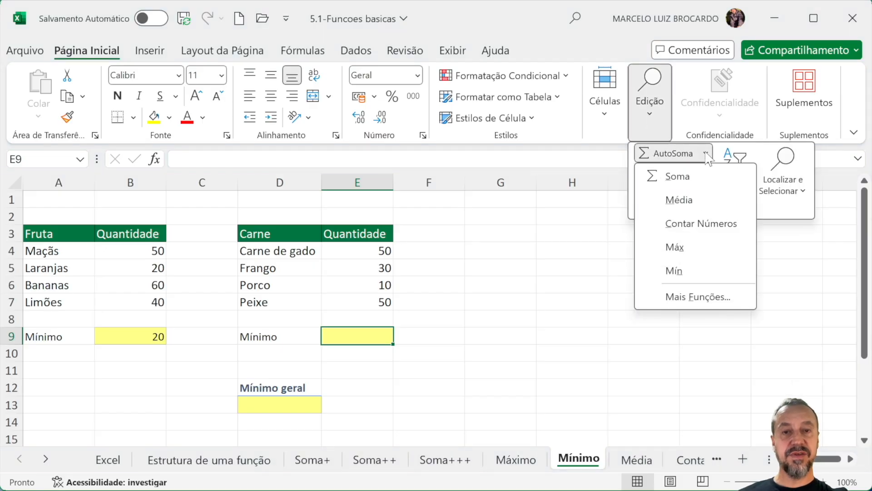
left_click(689, 272)
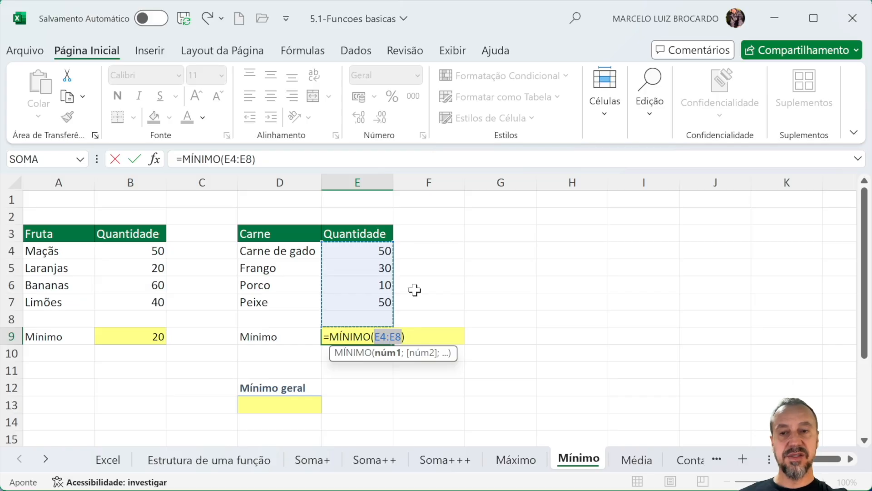
key("Return")
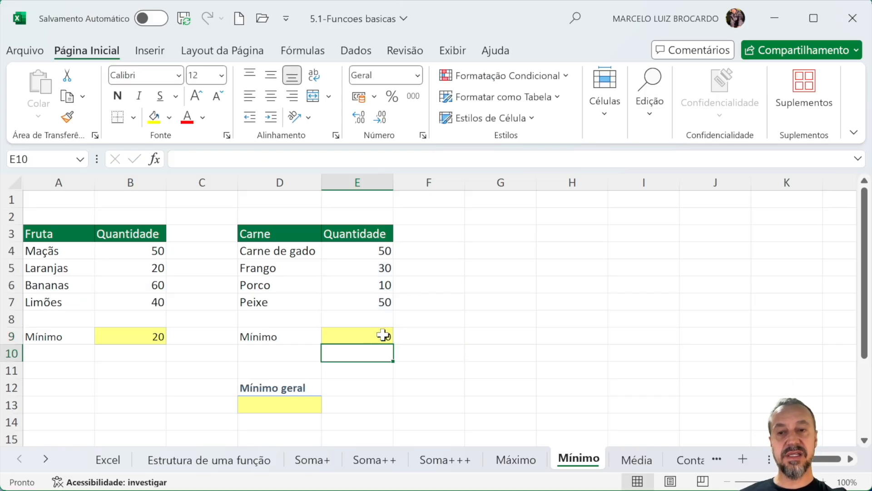
left_click(283, 403)
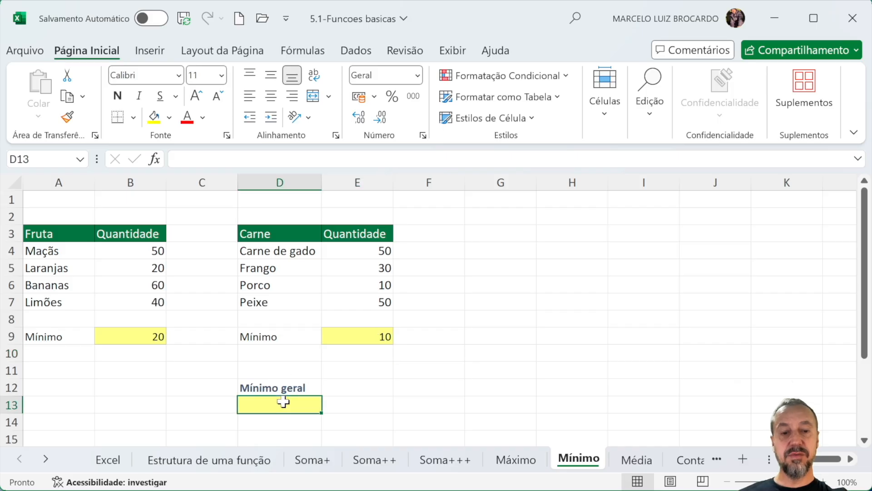
type("=")
key("Escape")
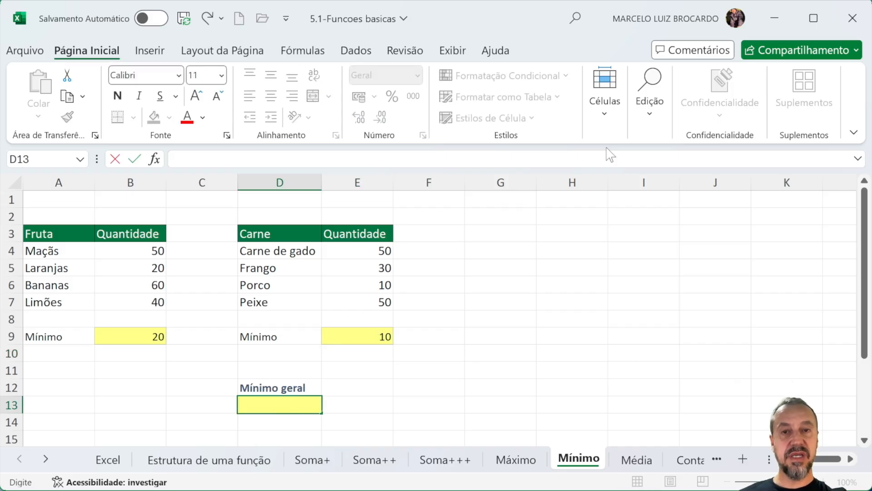
left_click(652, 119)
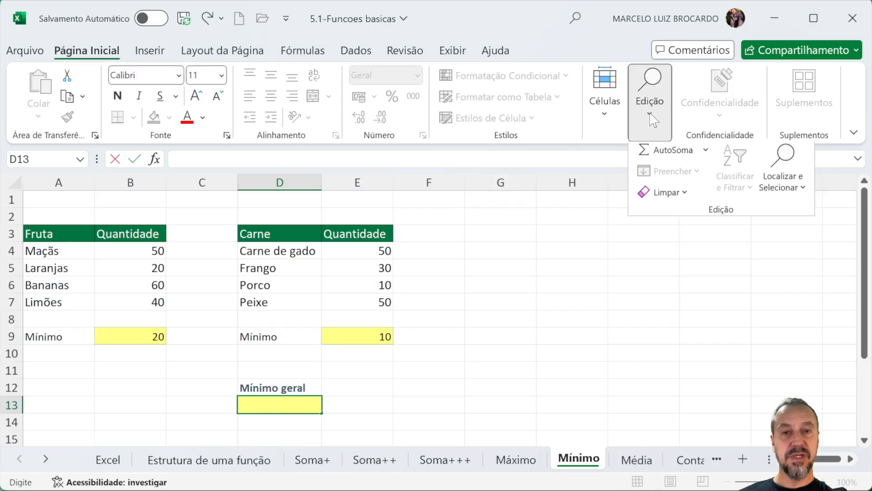
left_click(706, 151)
left_click(686, 248)
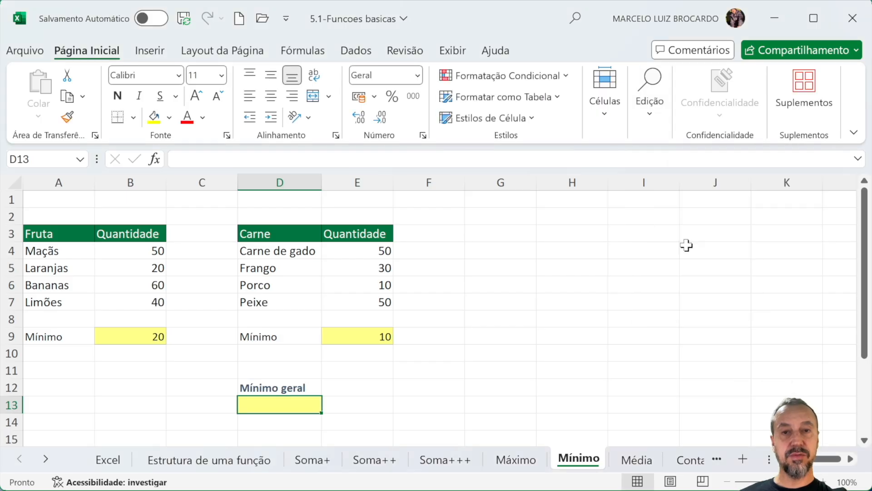
left_click(651, 119)
left_click(706, 153)
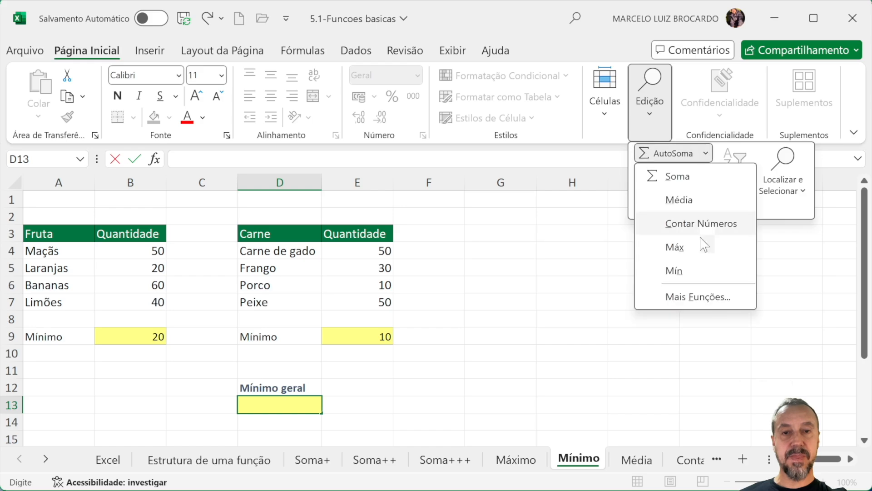
left_click(680, 271)
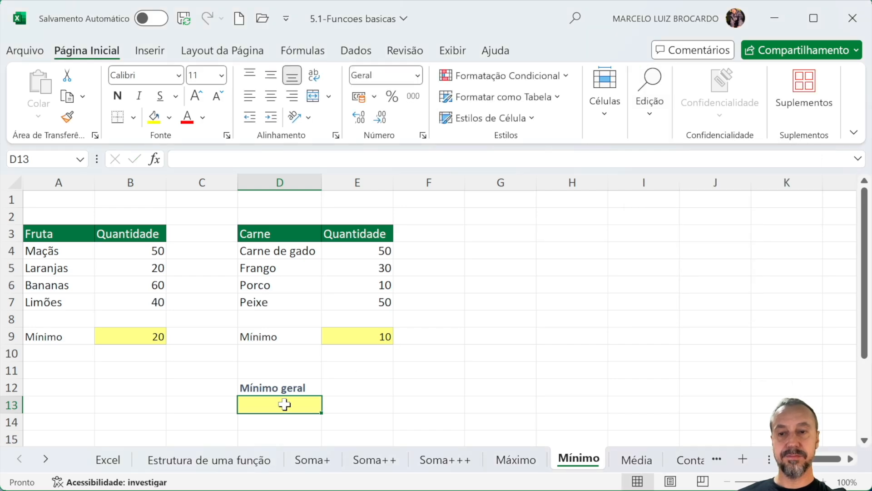
left_click(347, 396)
- Insert the AutoSum Mín function in cell D13 as =MÍNIMO(B9;E9) to calculate the overall minimum of both tables
left_click(300, 403)
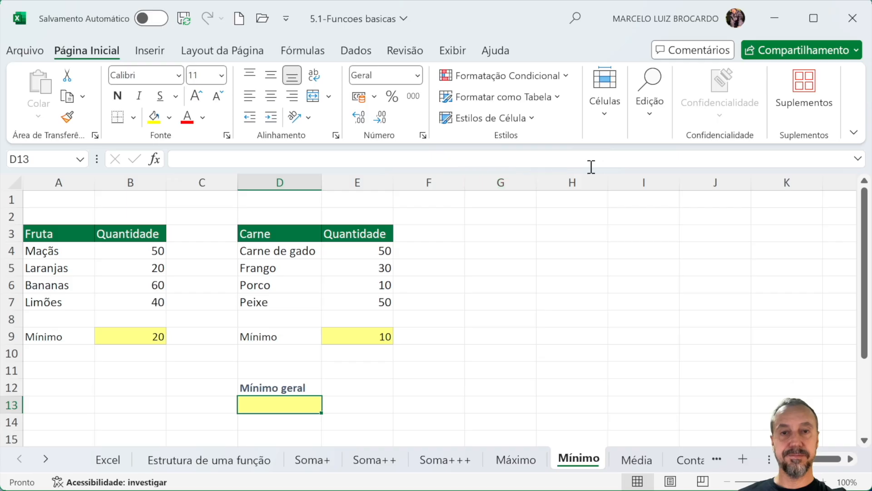
left_click(651, 112)
left_click(706, 154)
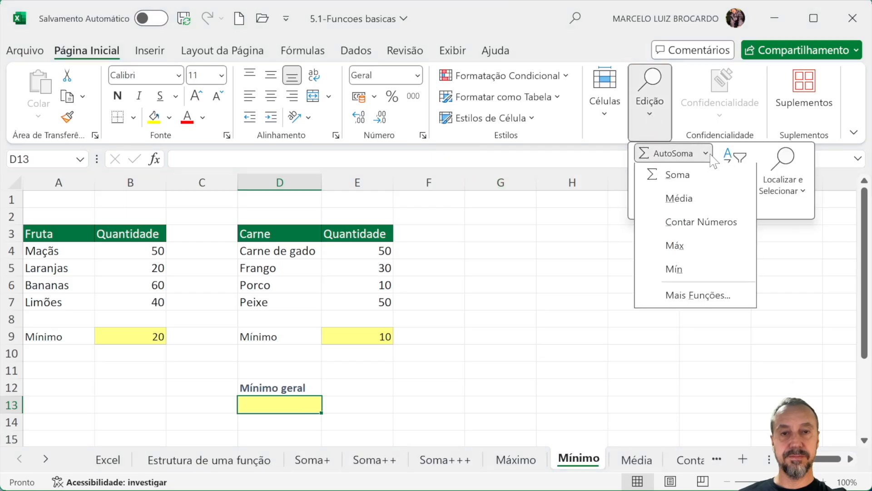
left_click(691, 272)
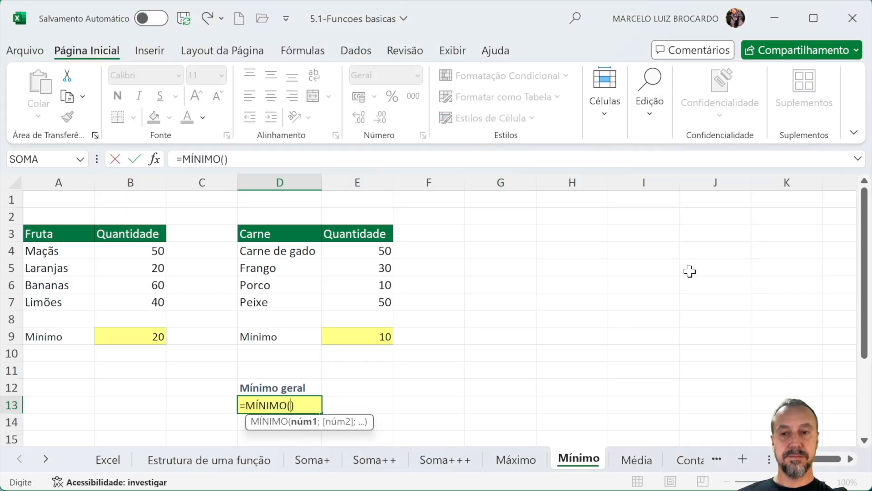
left_click(140, 335)
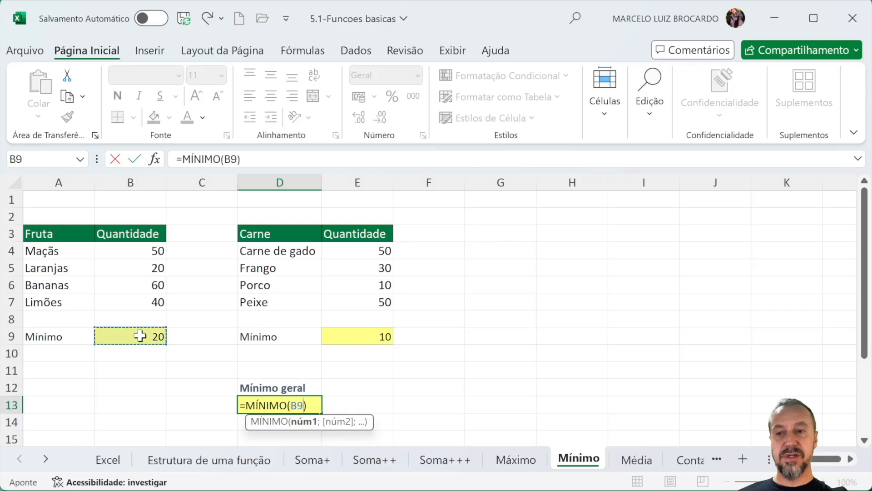
type(";")
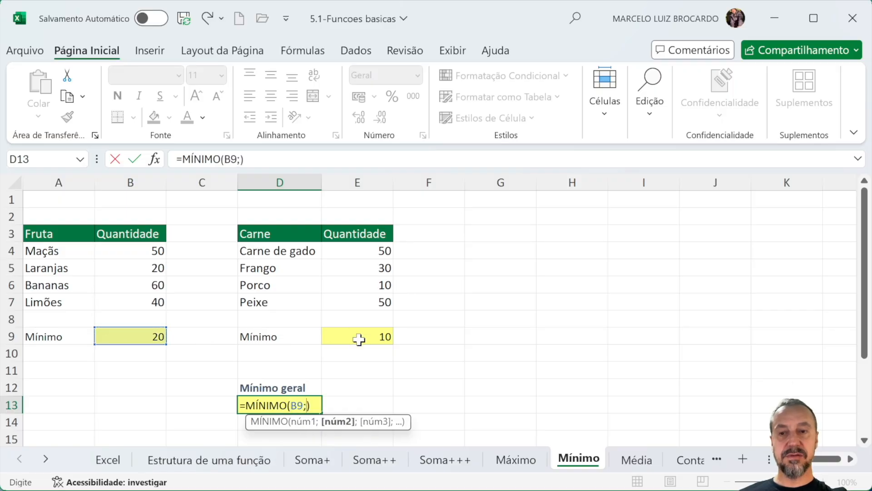
left_click(347, 330)
key("Return")
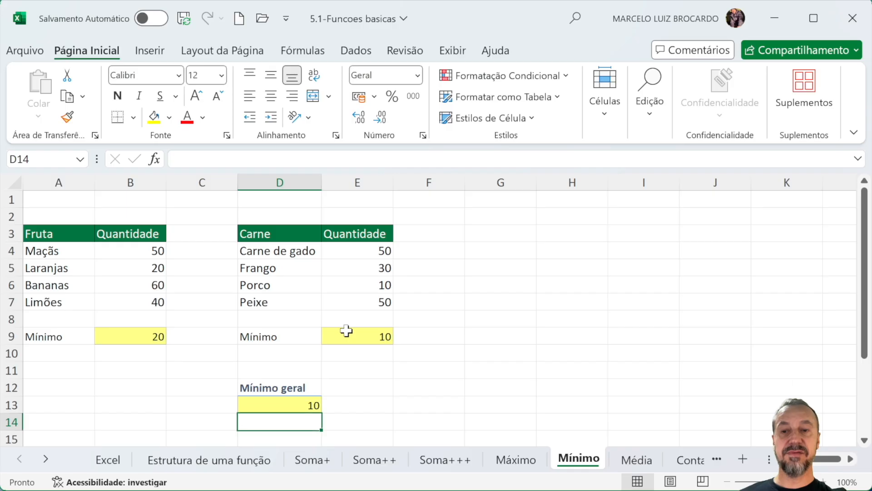
- Enter the sample values 50, 30 and 10 across row 4 in cells G4, H4 and I4
left_click(491, 250)
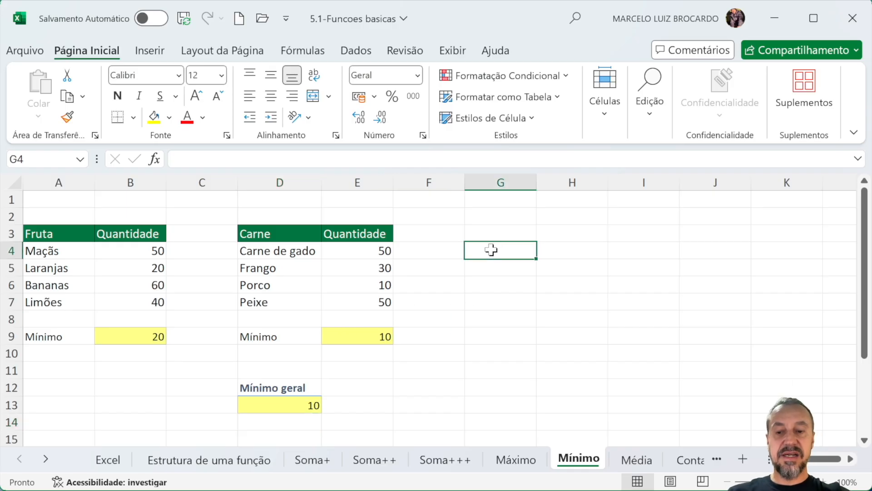
type("50")
key("Tab")
type("30")
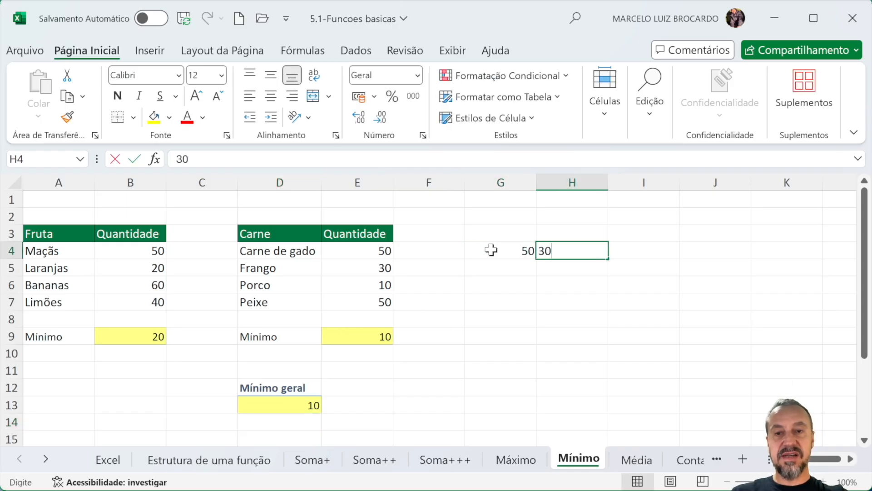
key("Tab")
type("10")
key("Tab")
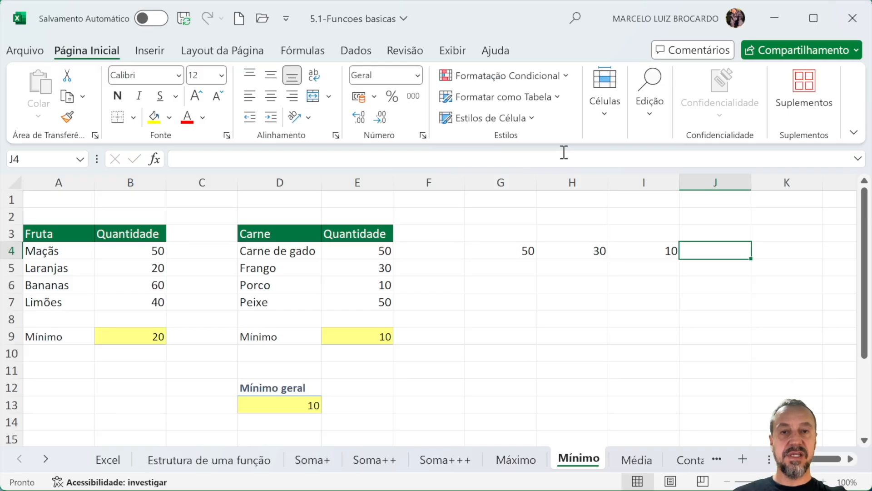
- Insert the AutoSum Mín function in cell J4 over the horizontal range G4:I4
left_click(648, 126)
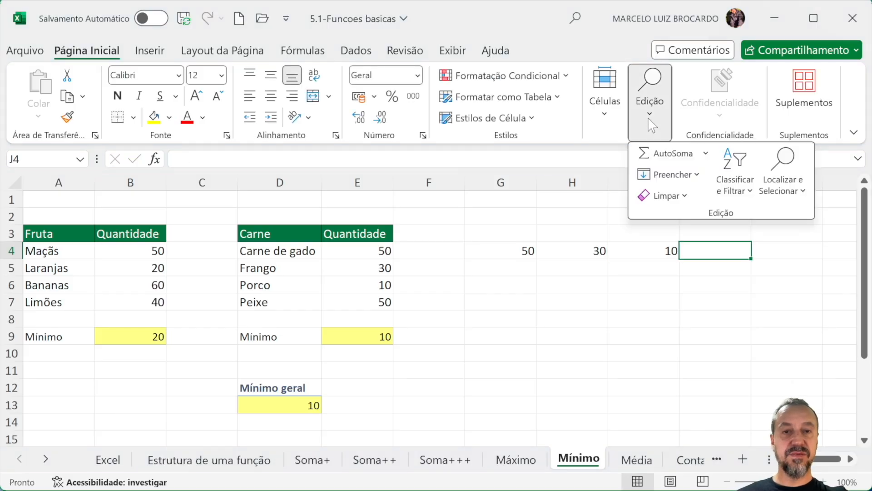
left_click(705, 157)
left_click(673, 271)
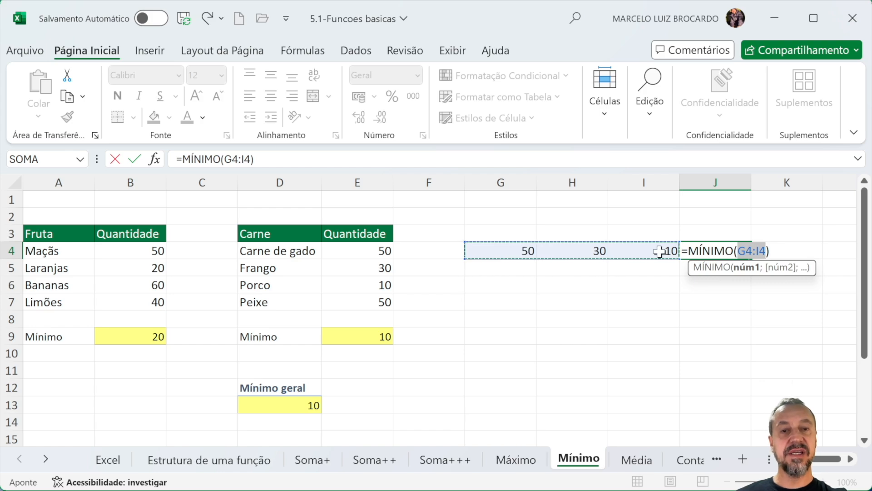
key("Return")
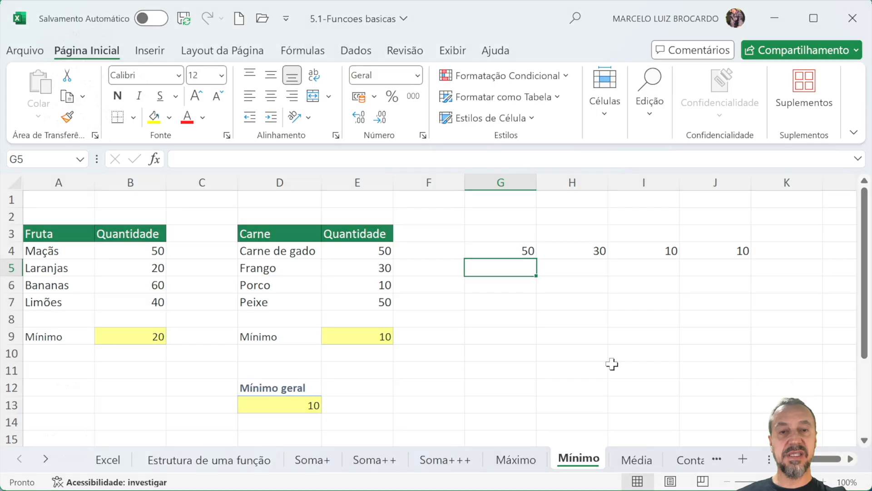